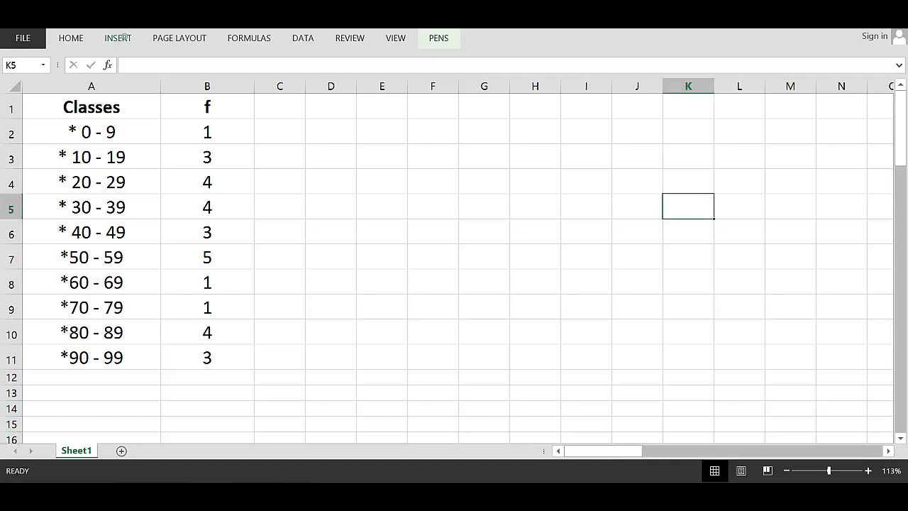
# Step: Expand the collapsed ribbon on the Insert commands so that it stays open above the worksheet
pyautogui.click(118, 38)
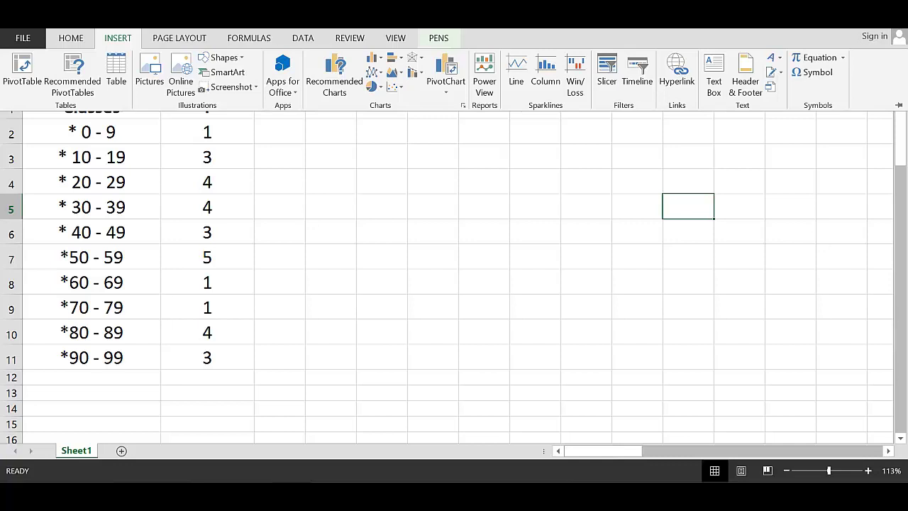
pyautogui.click(118, 38)
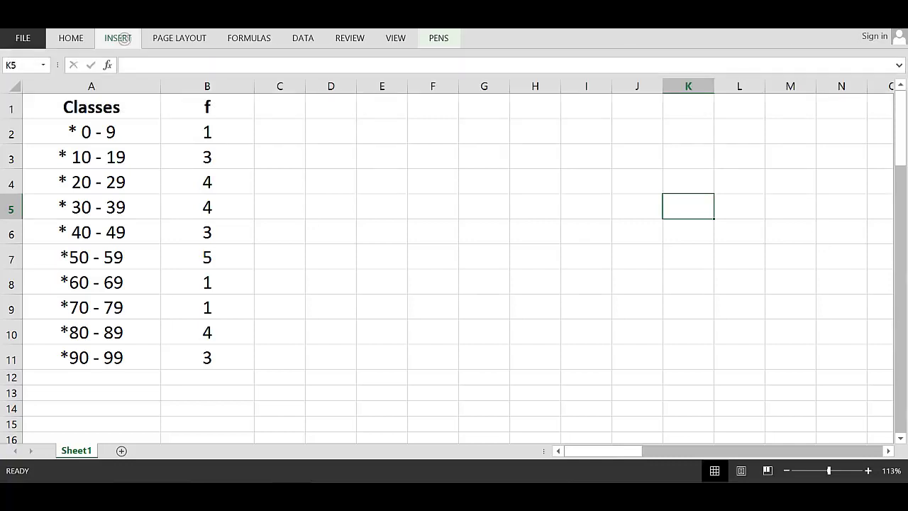
pyautogui.click(118, 37)
pyautogui.click(118, 38)
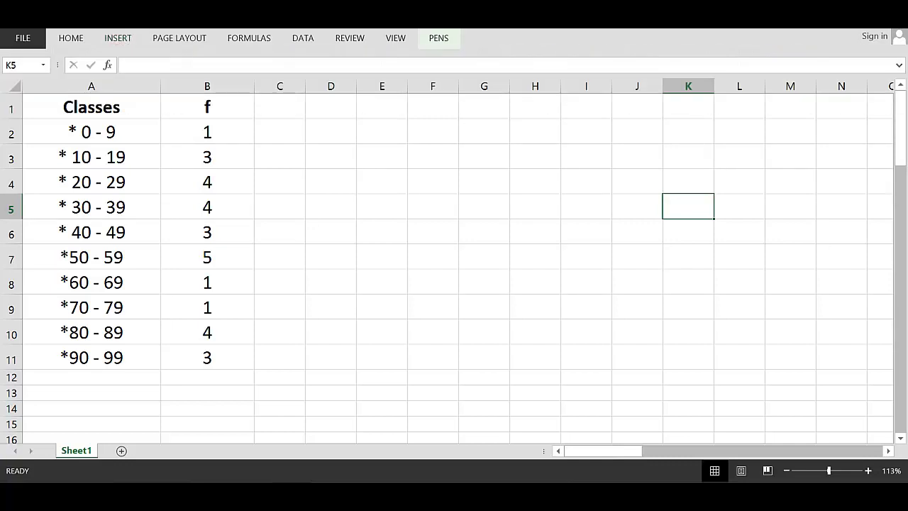
pyautogui.doubleClick(118, 38)
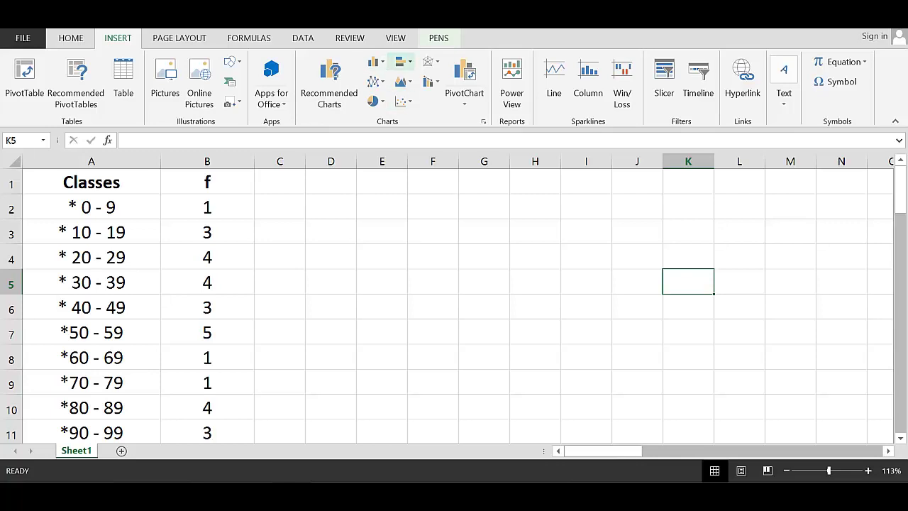
pyautogui.click(374, 62)
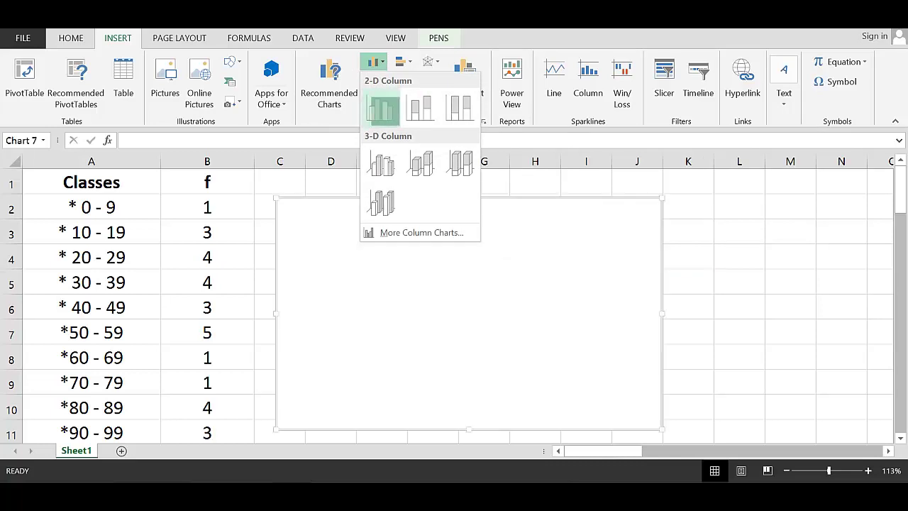
pyautogui.click(380, 107)
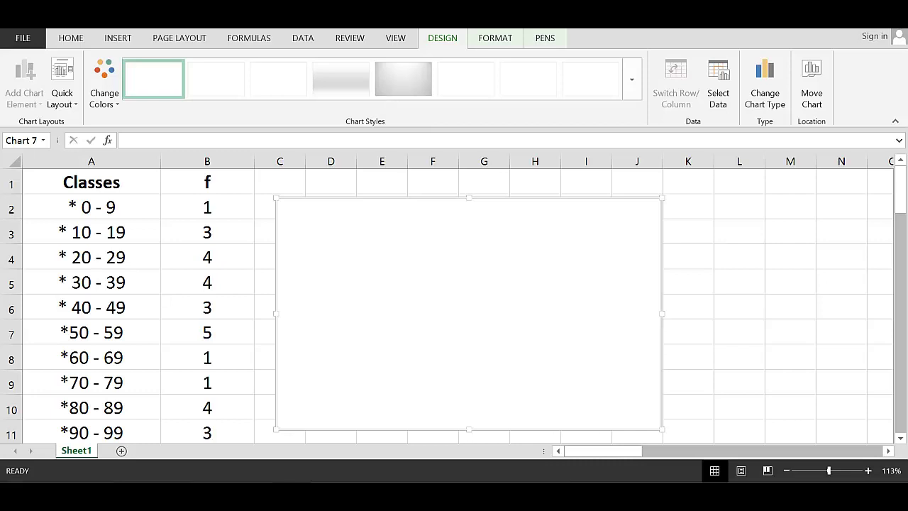
pyautogui.press('Delete')
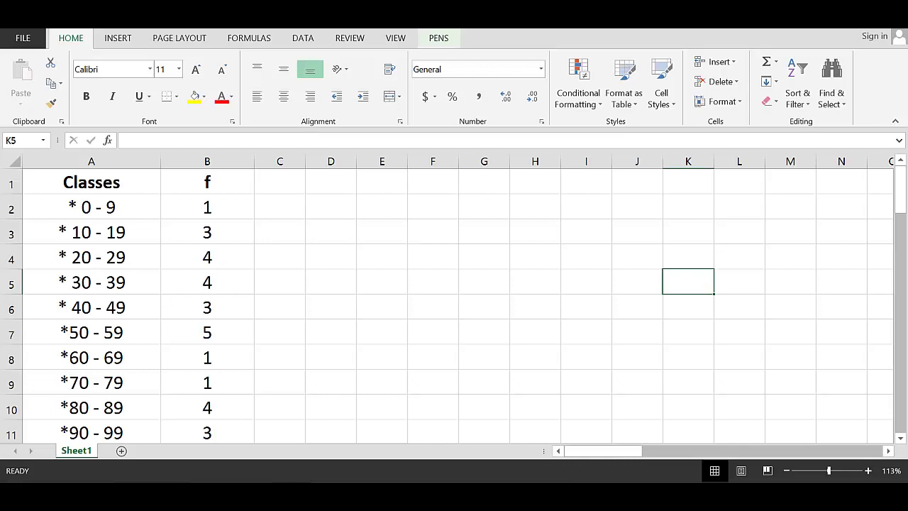
# Step: Insert a 2-D clustered column chart from the Classes and f data in A1:B11
pyautogui.click(91, 182)
pyautogui.moveTo(161, 193); pyautogui.dragTo(254, 444)
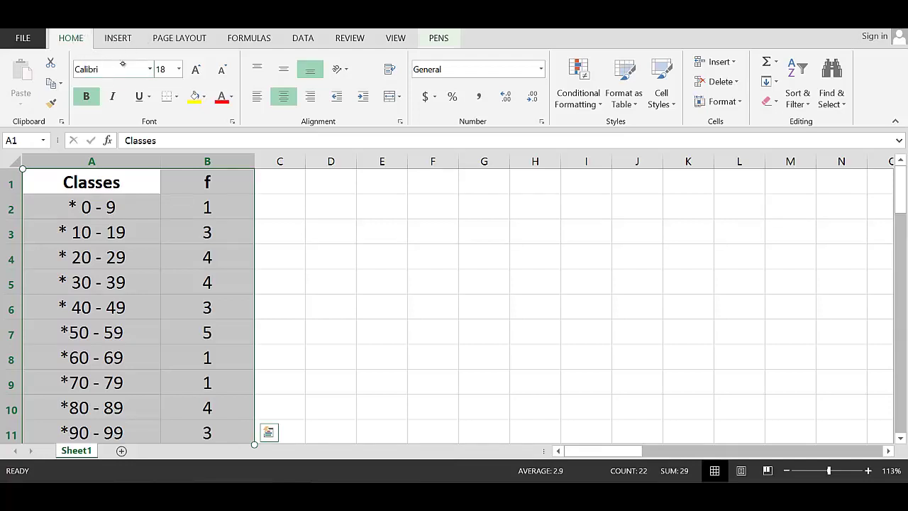
pyautogui.click(117, 37)
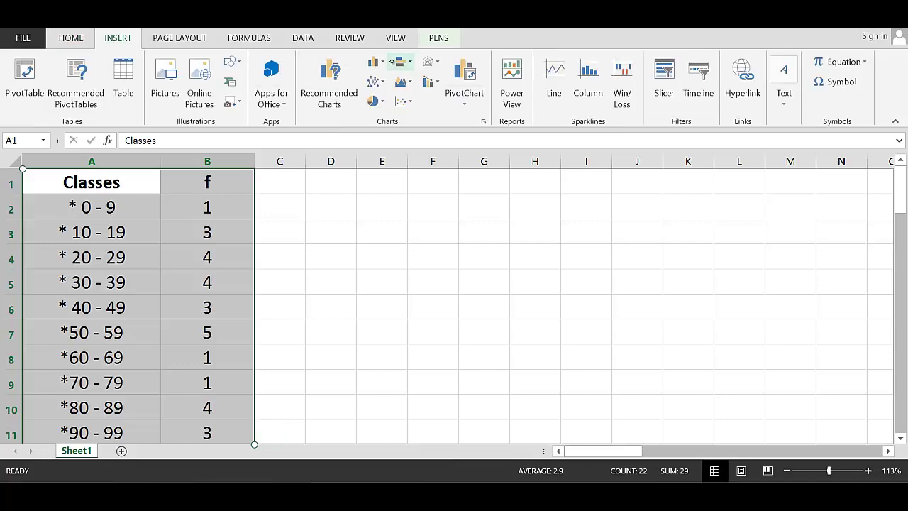
pyautogui.click(374, 62)
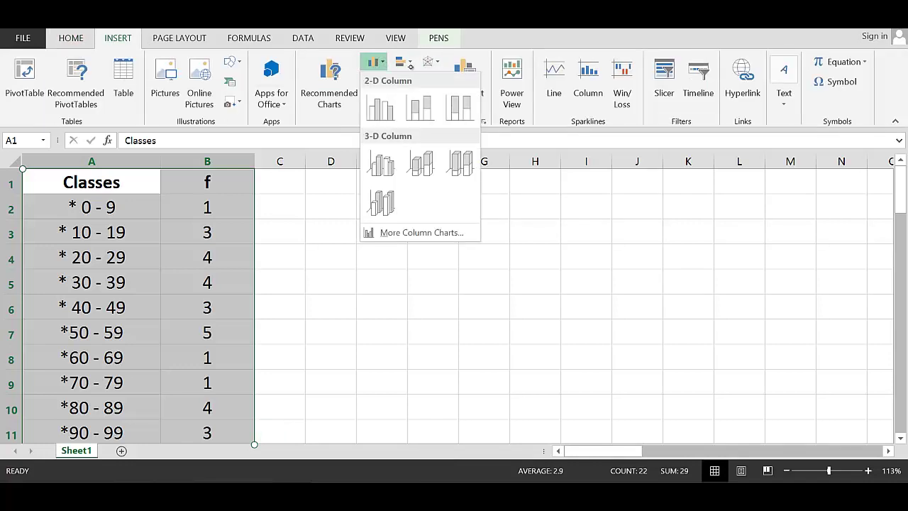
pyautogui.click(382, 105)
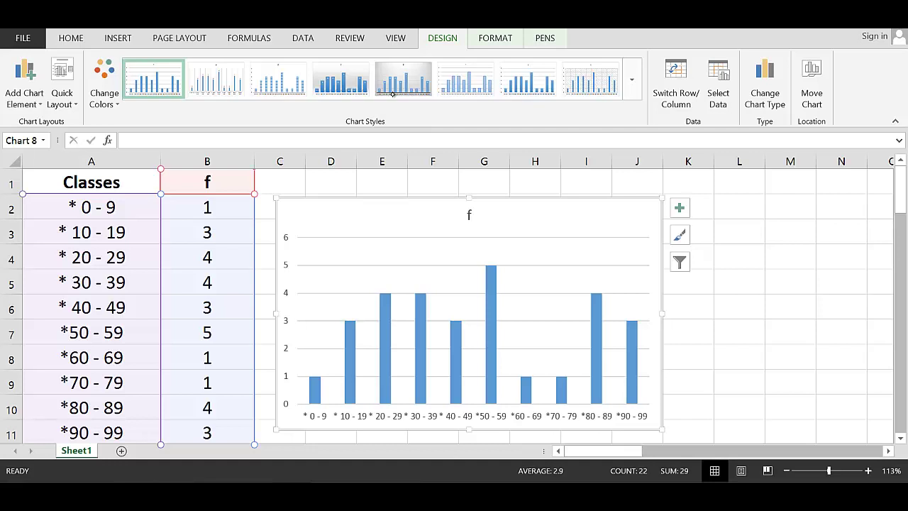
pyautogui.click(46, 99)
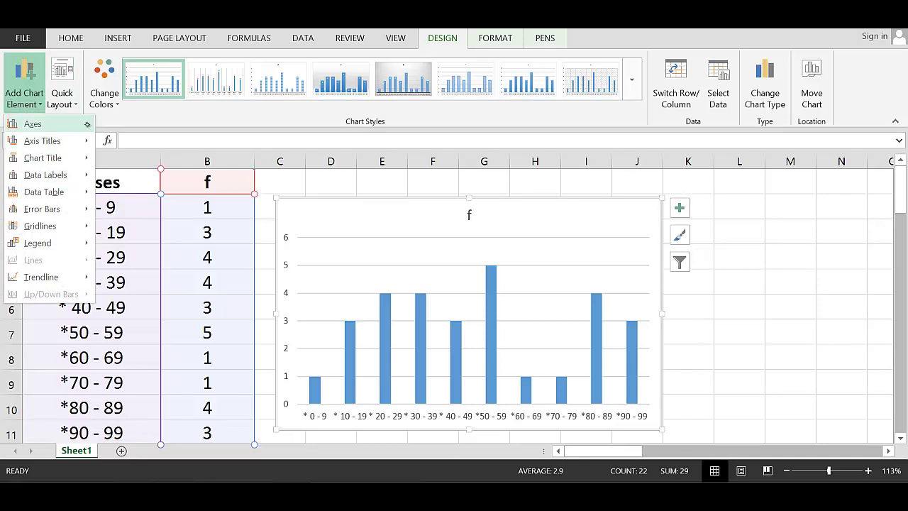
pyautogui.moveTo(93, 127)
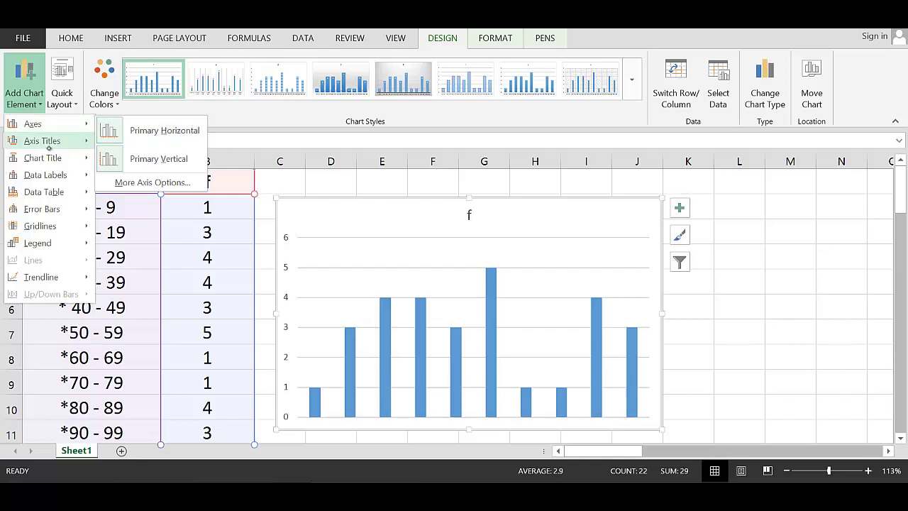
pyautogui.click(158, 132)
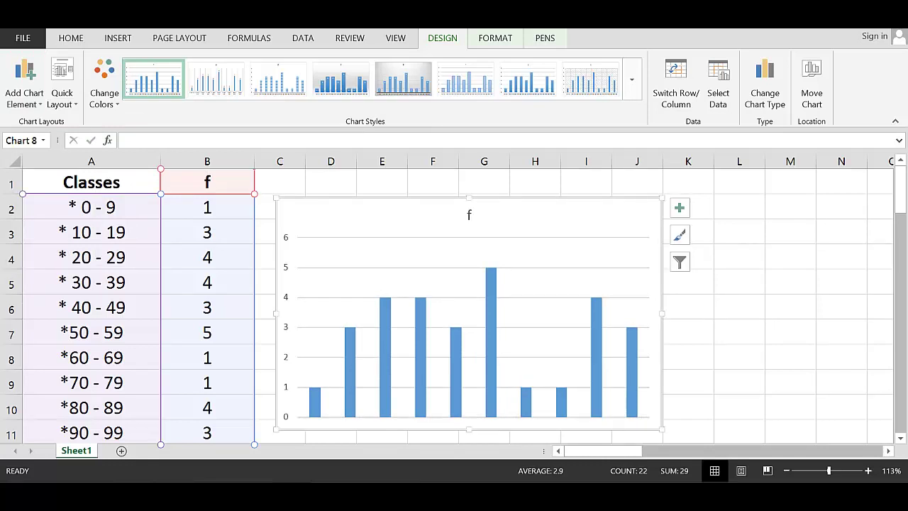
pyautogui.click(24, 85)
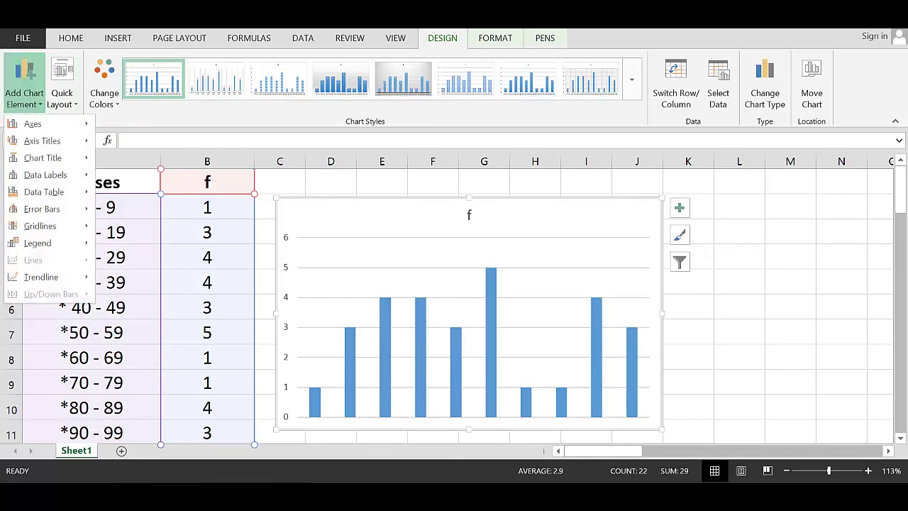
pyautogui.moveTo(43, 124)
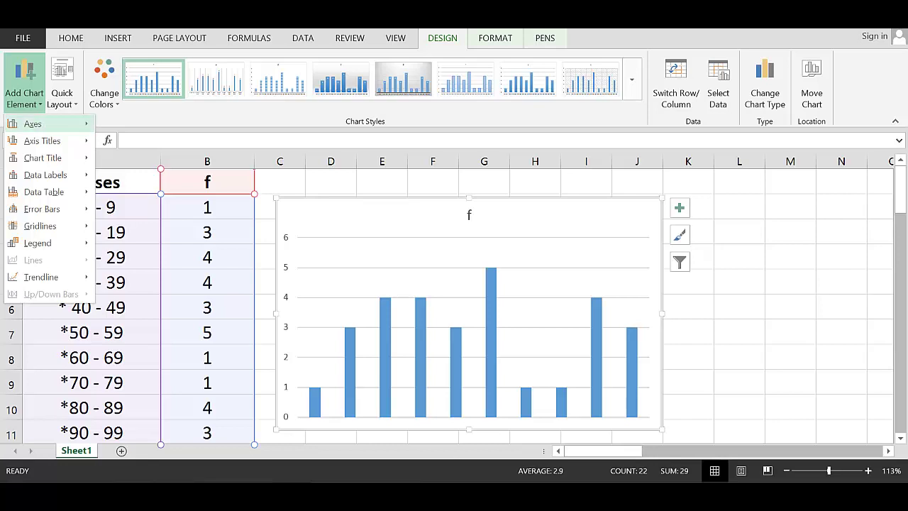
pyautogui.press('Right')
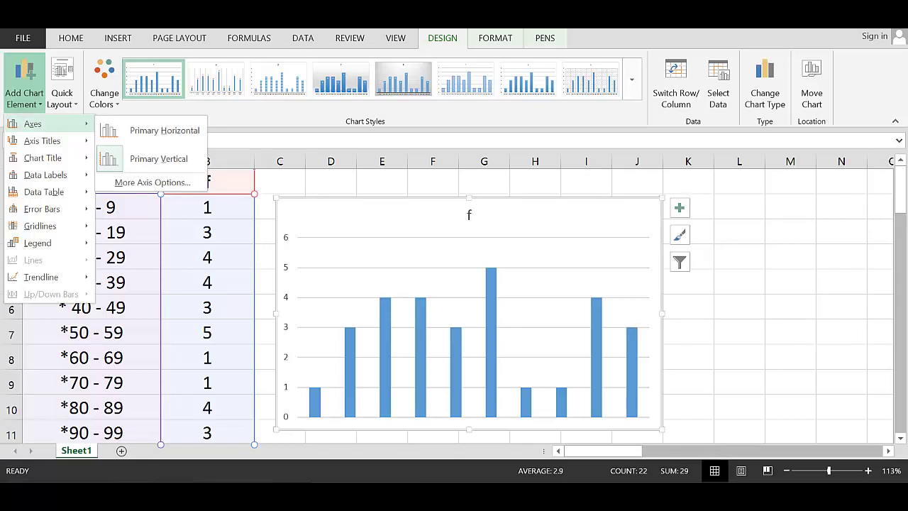
pyautogui.press('Escape')
pyautogui.press('Escape')
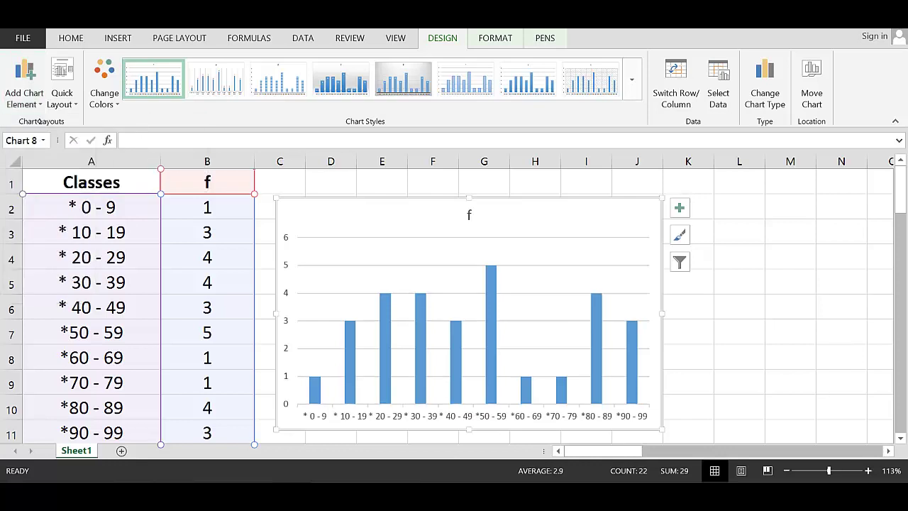
pyautogui.click(25, 103)
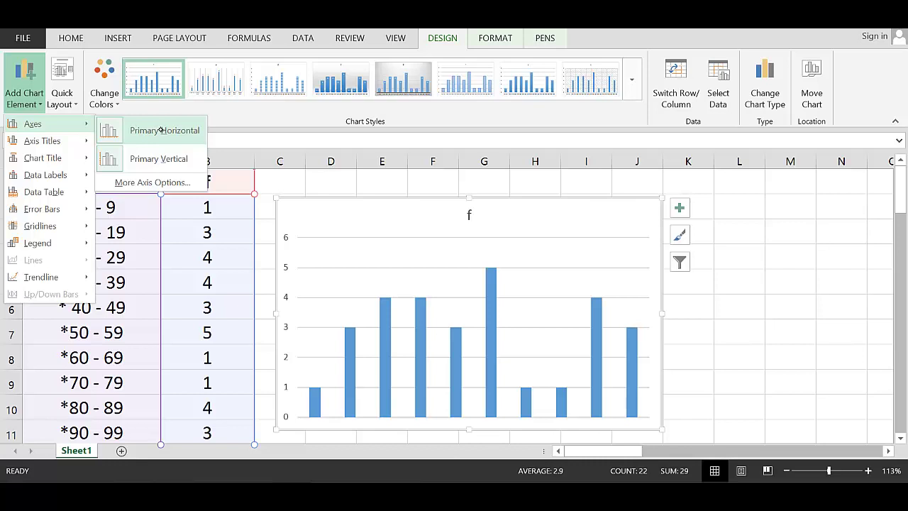
pyautogui.click(149, 130)
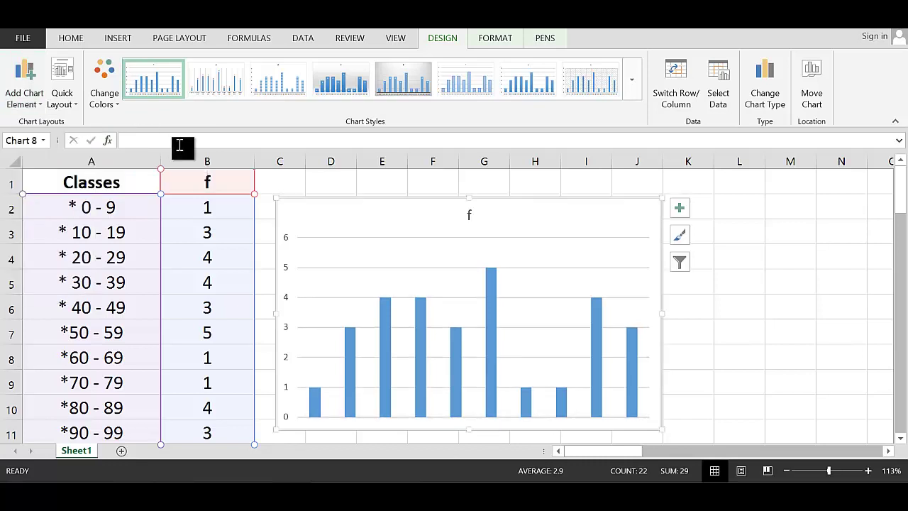
pyautogui.click(24, 92)
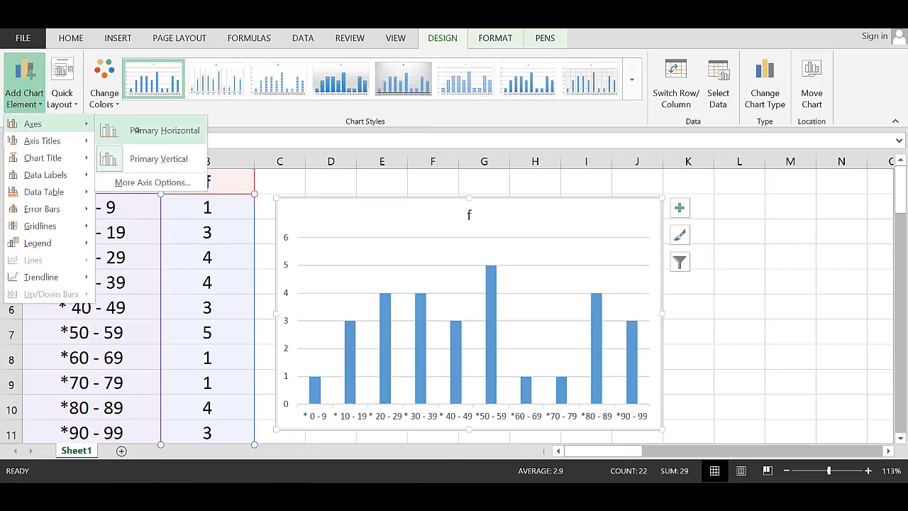
pyautogui.click(135, 130)
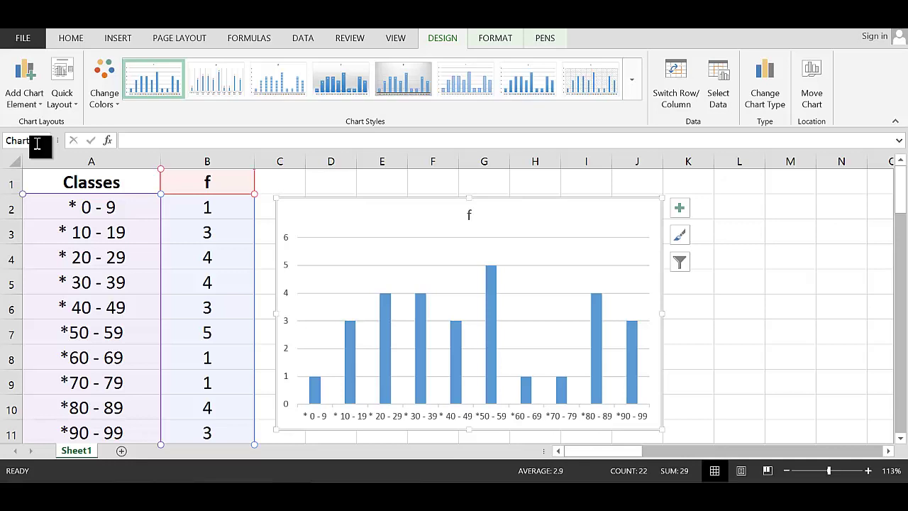
pyautogui.click(28, 98)
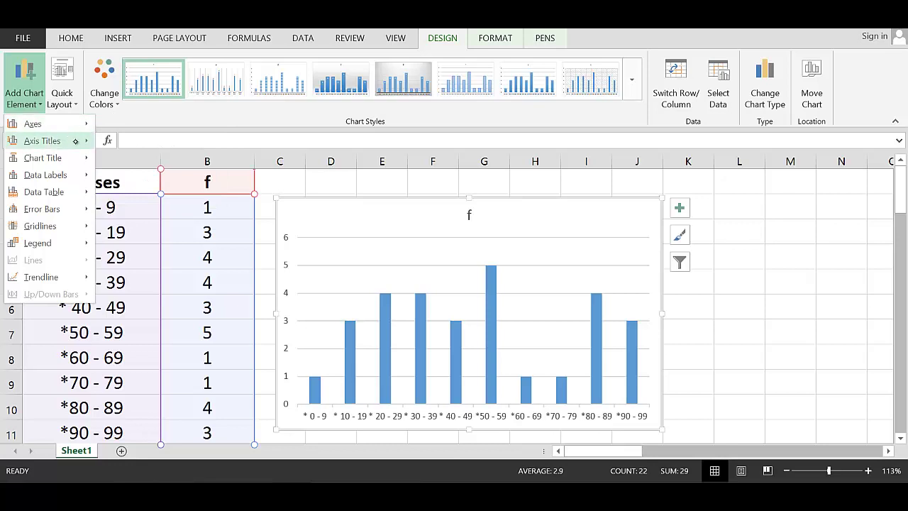
pyautogui.moveTo(78, 147)
pyautogui.click(160, 145)
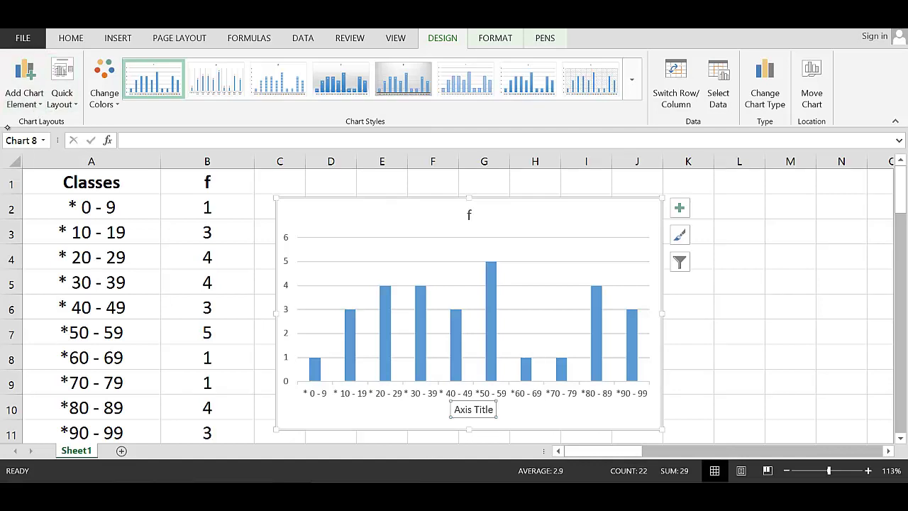
pyautogui.click(24, 84)
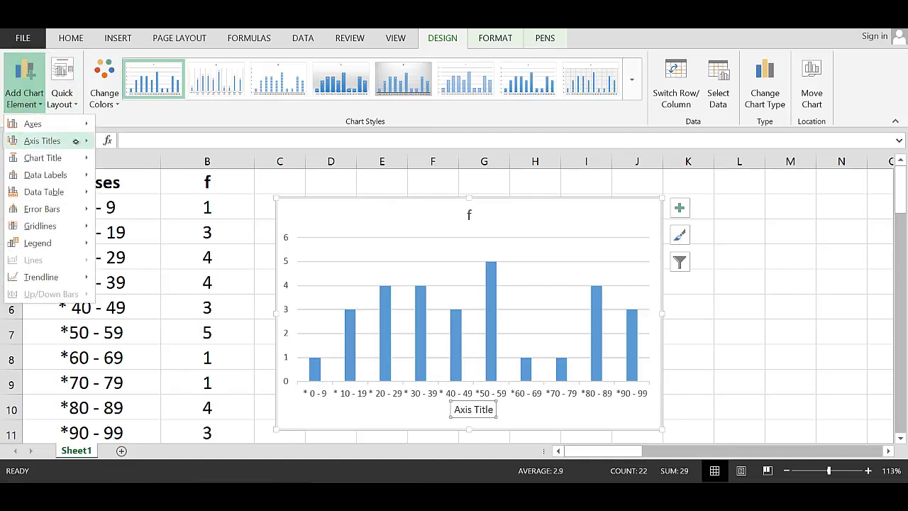
pyautogui.moveTo(75, 140)
pyautogui.click(81, 117)
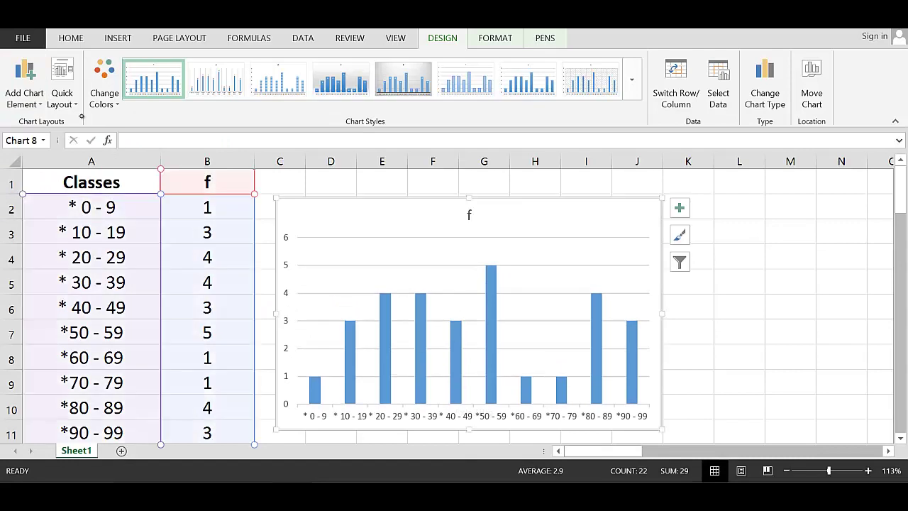
# Step: Add a primary horizontal axis title to the column chart
pyautogui.click(30, 105)
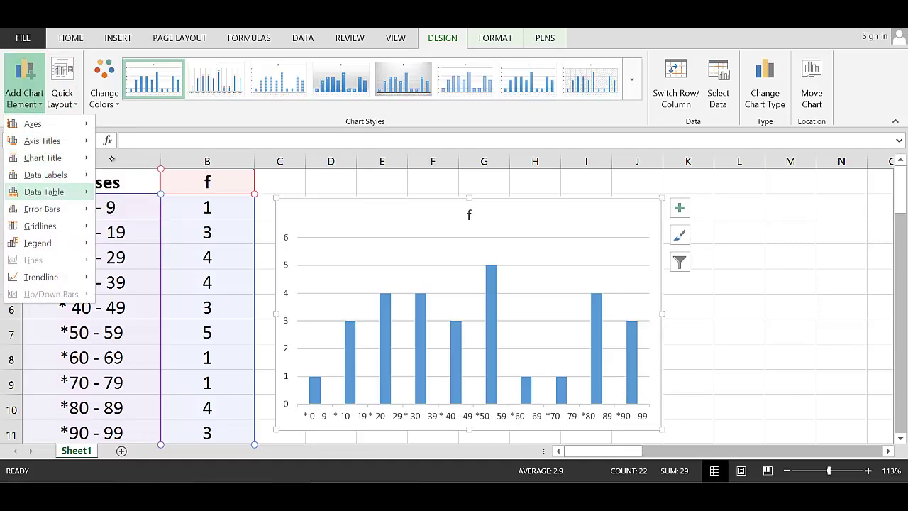
pyautogui.click(32, 157)
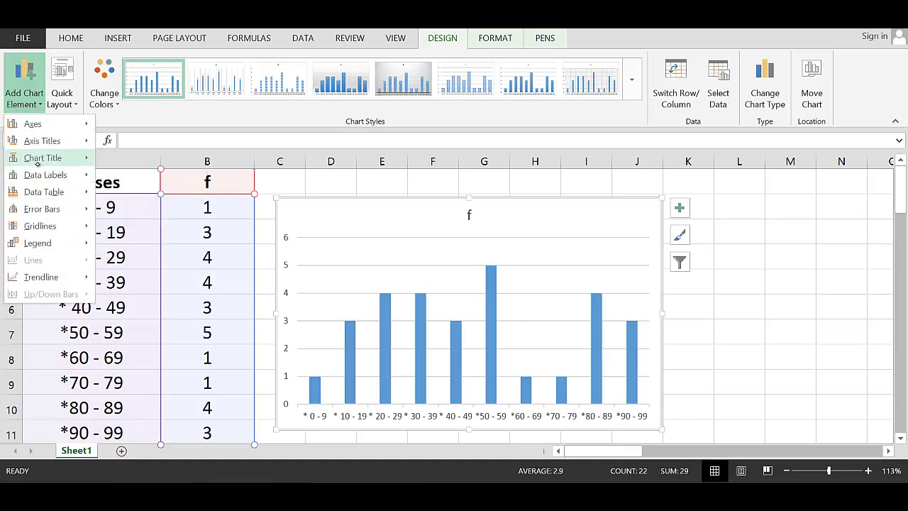
pyautogui.rightClick(46, 157)
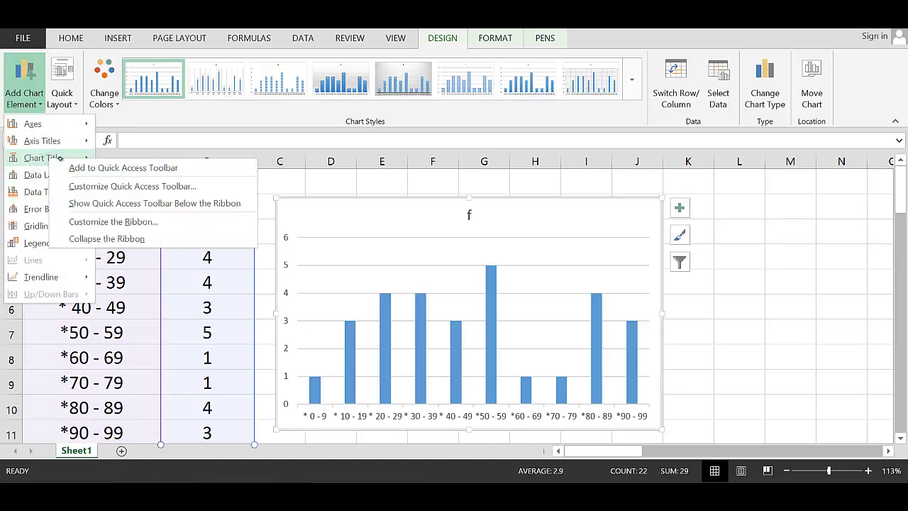
pyautogui.click(61, 145)
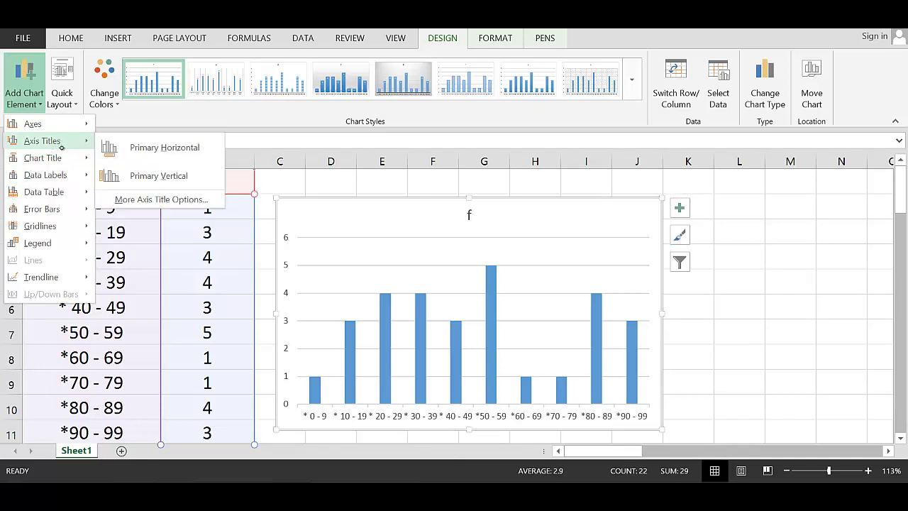
pyautogui.click(132, 149)
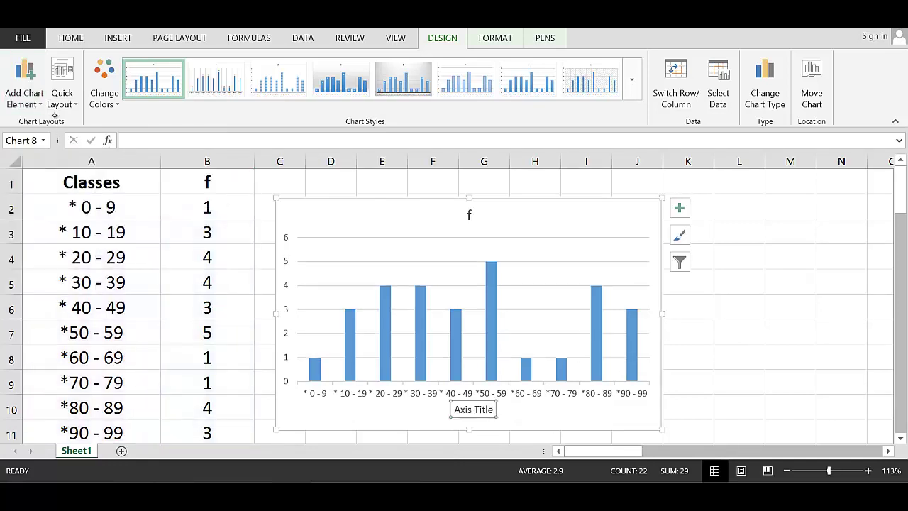
# Step: Place the column chart's title above the chart
pyautogui.click(26, 108)
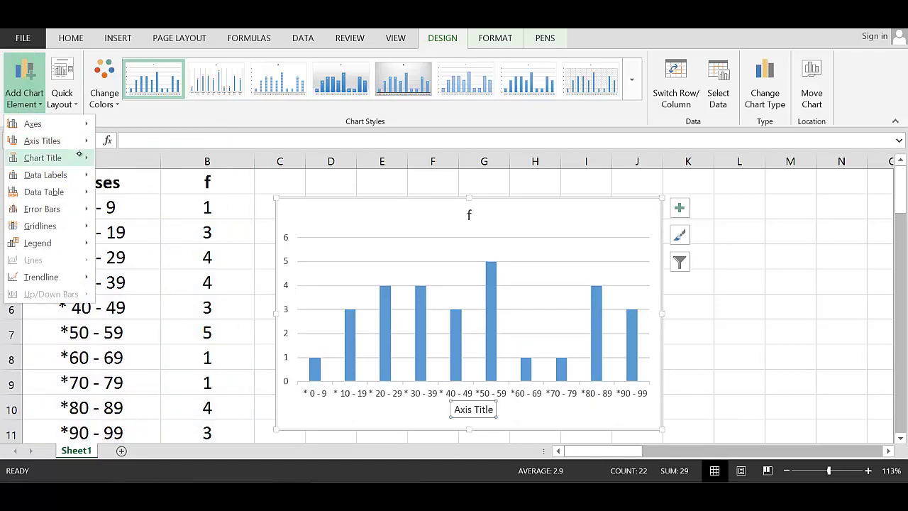
pyautogui.moveTo(40, 163)
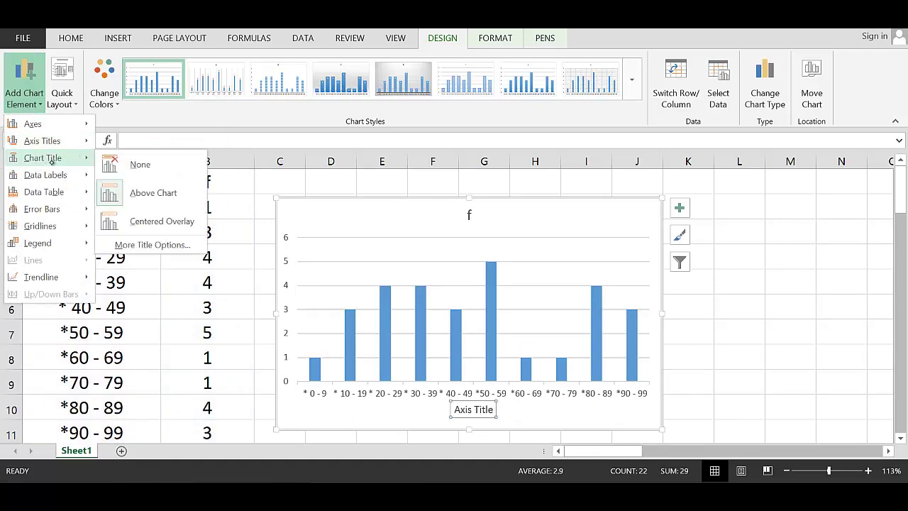
pyautogui.click(149, 202)
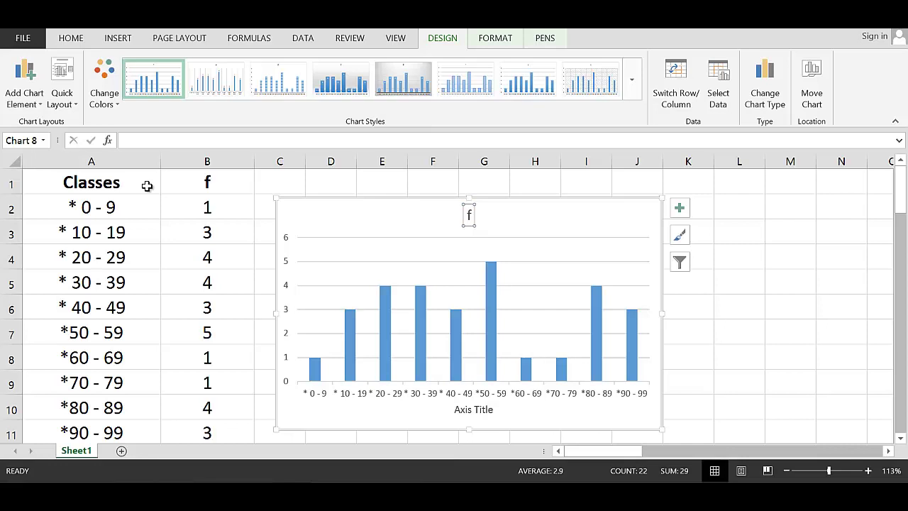
# Step: Delete the title "f" from the column chart and dismiss the on-screen keyboard
pyautogui.hotkey('shift', 'F10')
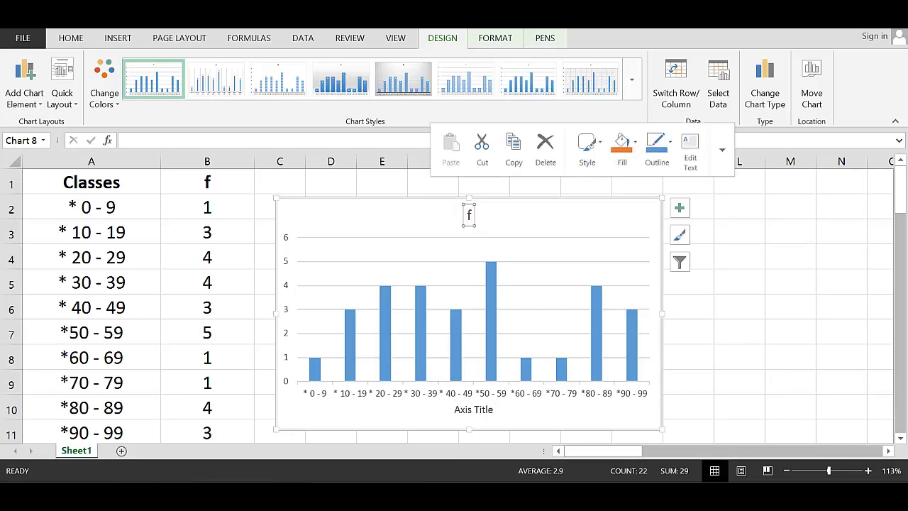
pyautogui.press('Escape')
pyautogui.press('Escape')
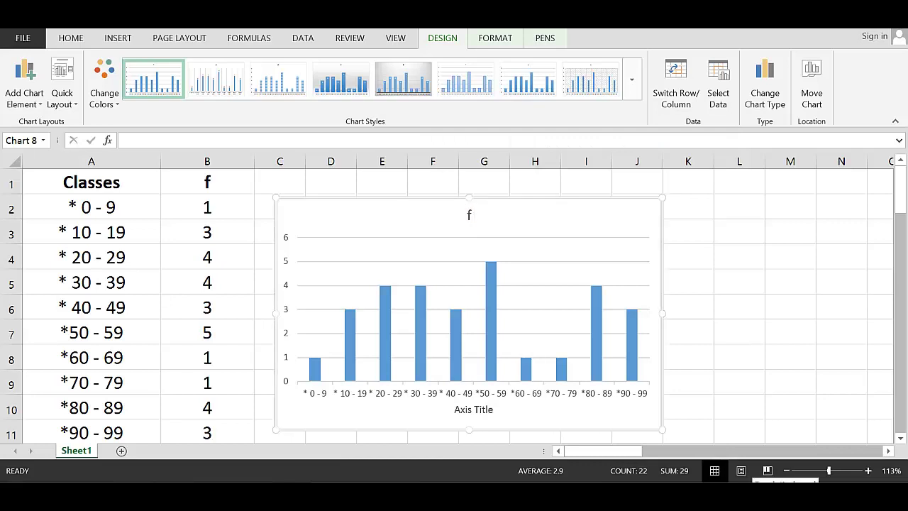
pyautogui.rightClick(468, 215)
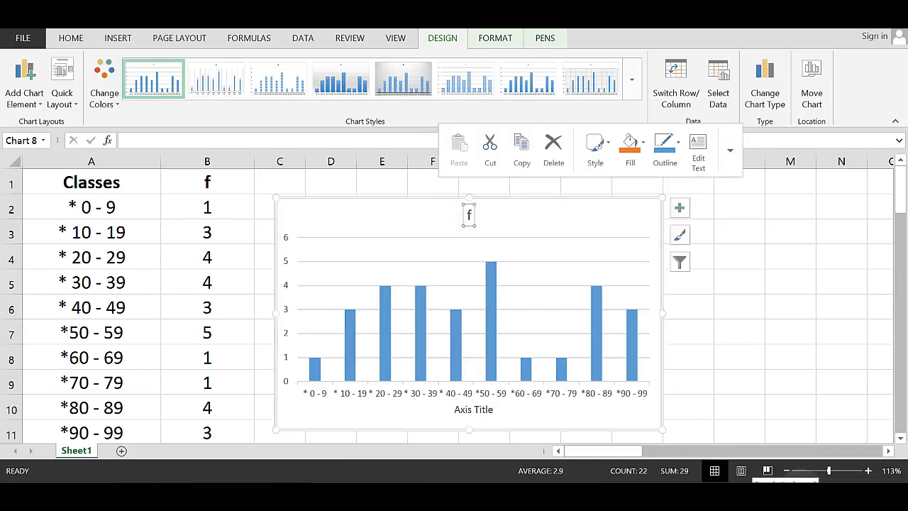
pyautogui.press('BackSpace')
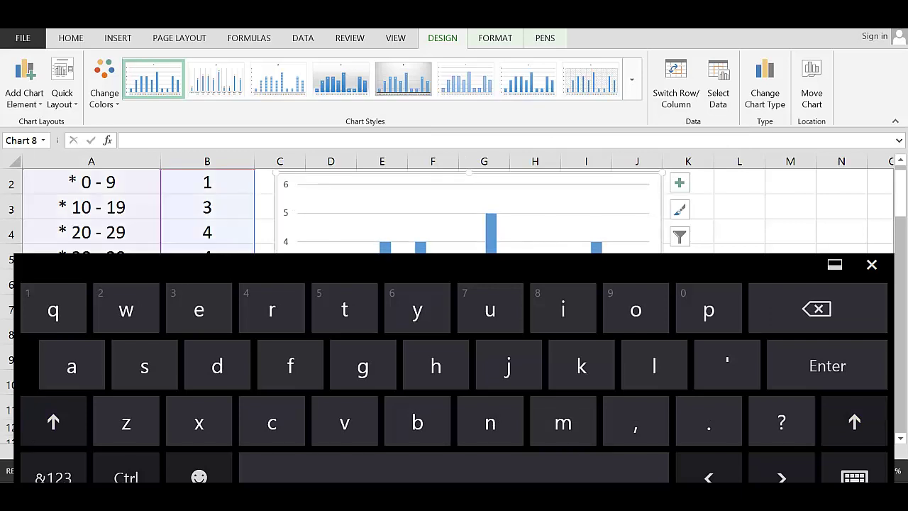
pyautogui.click(872, 264)
# Step: Try centered data labels on the chart's columns and remove them again
pyautogui.click(24, 82)
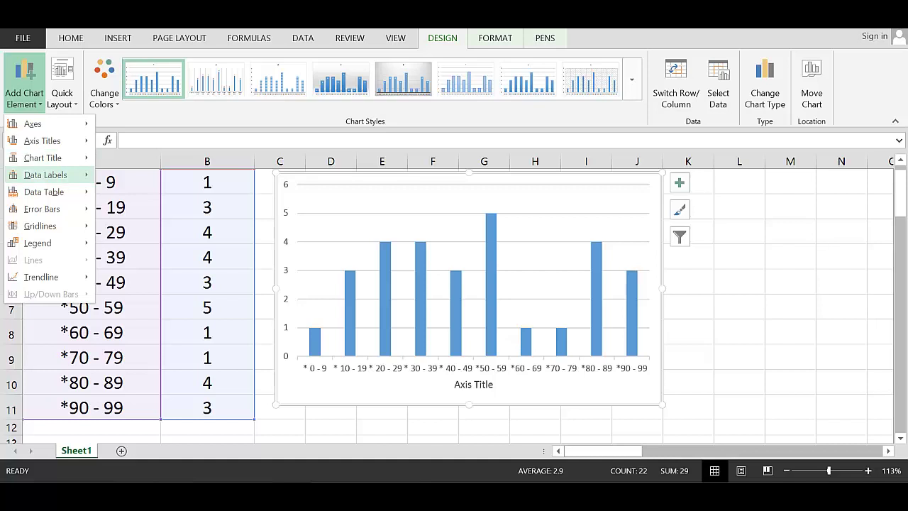
pyautogui.moveTo(71, 175)
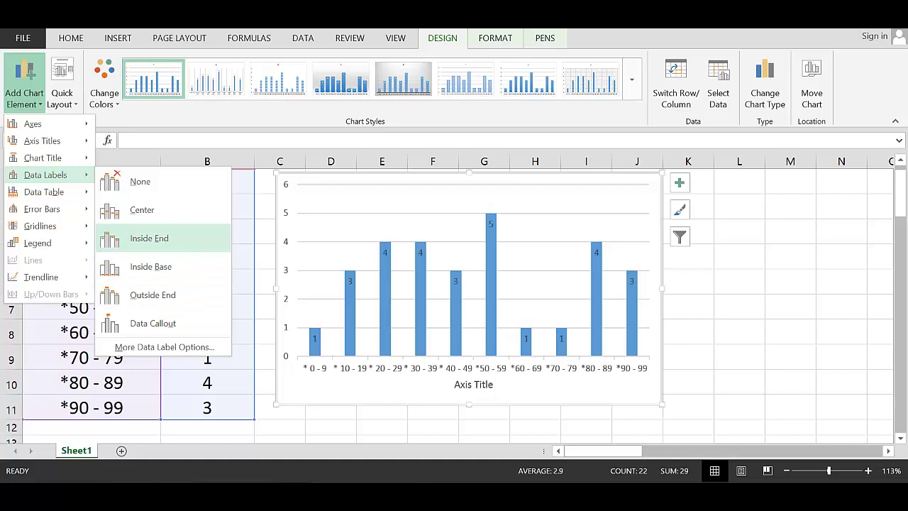
pyautogui.click(159, 203)
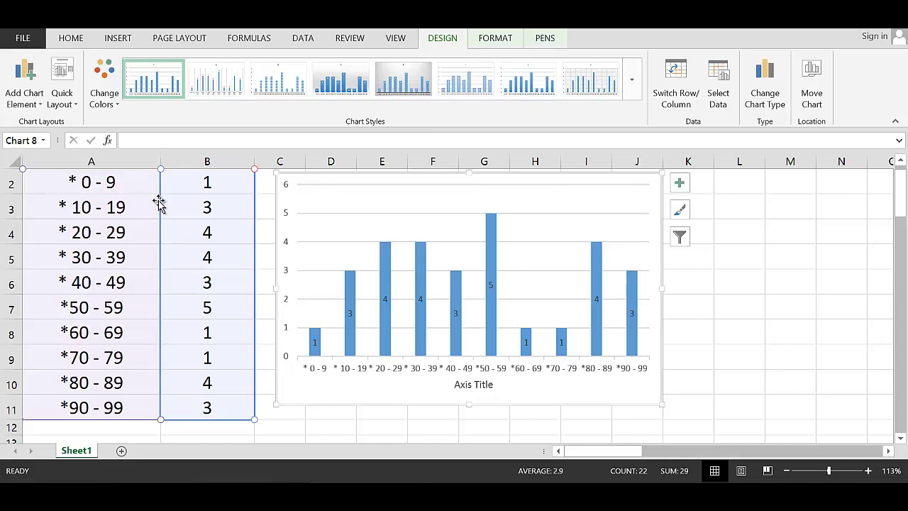
pyautogui.click(39, 107)
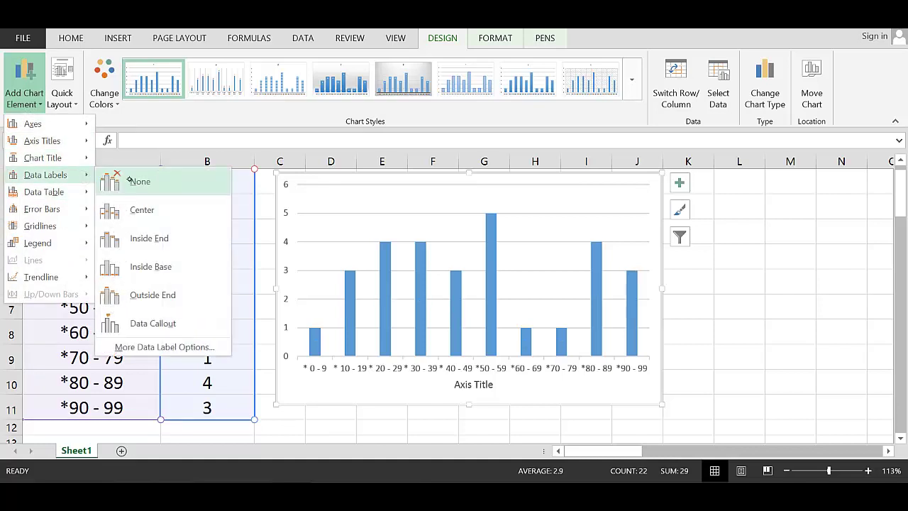
pyautogui.click(161, 183)
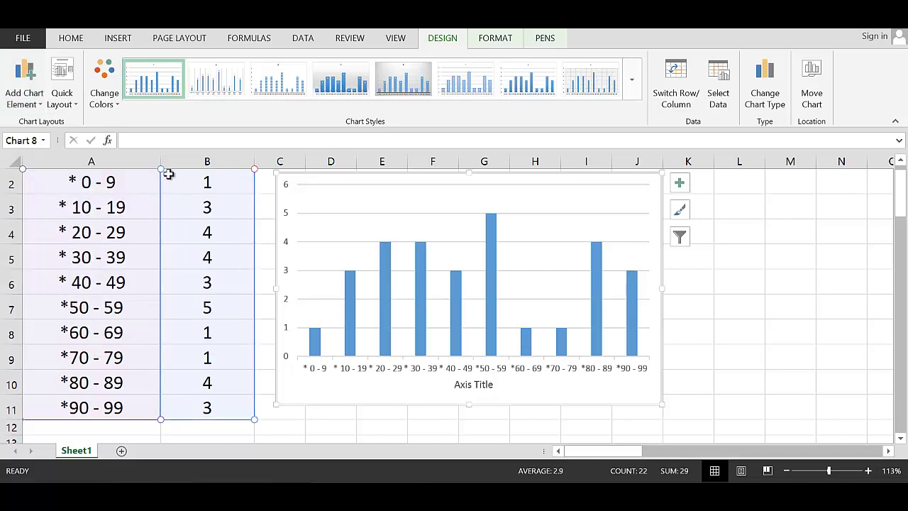
# Step: Open the gridline options for the column chart
pyautogui.click(29, 92)
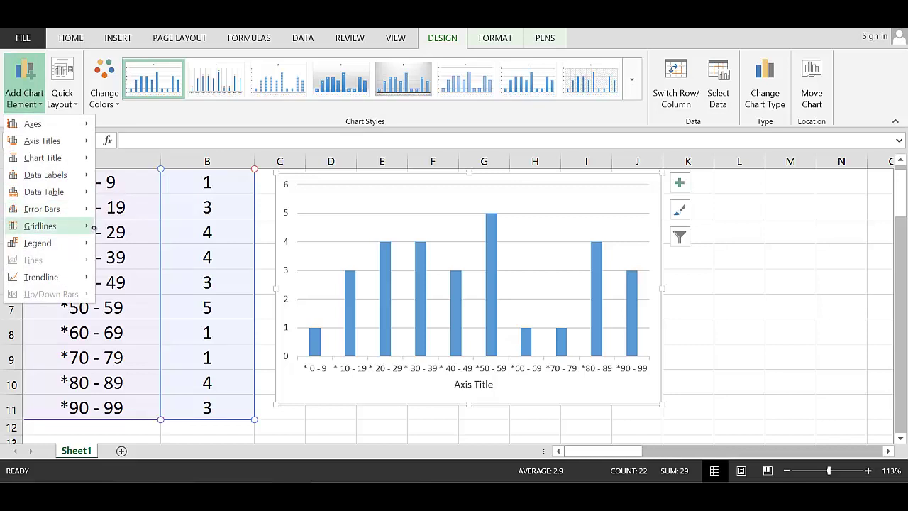
pyautogui.click(90, 227)
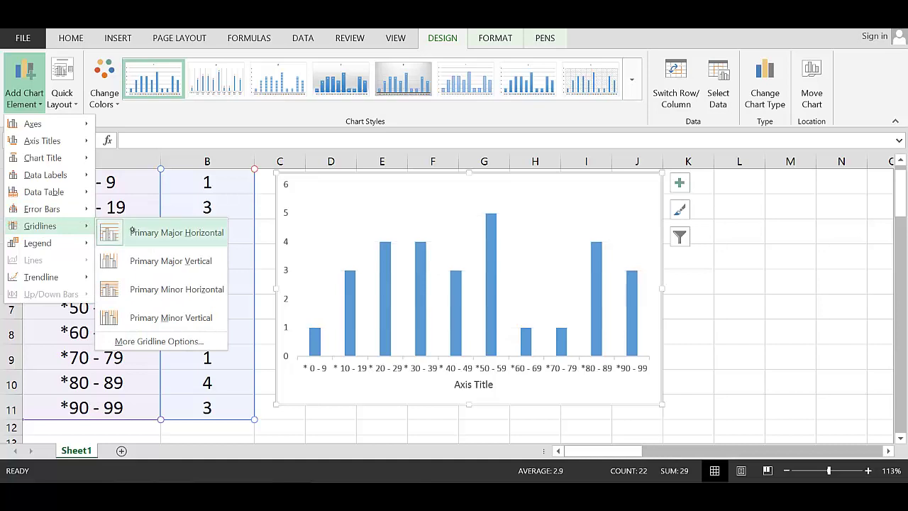